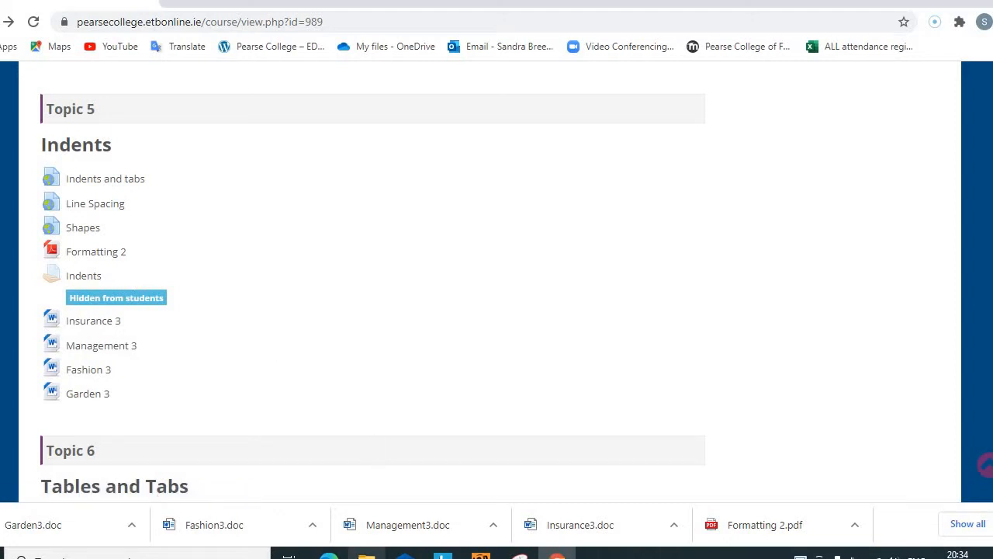
# - Switch to File Explorer, enlarge its window, and open the WP 5 folder in Documents > Teaching Resources > IT
pyautogui.moveTo(366, 555)
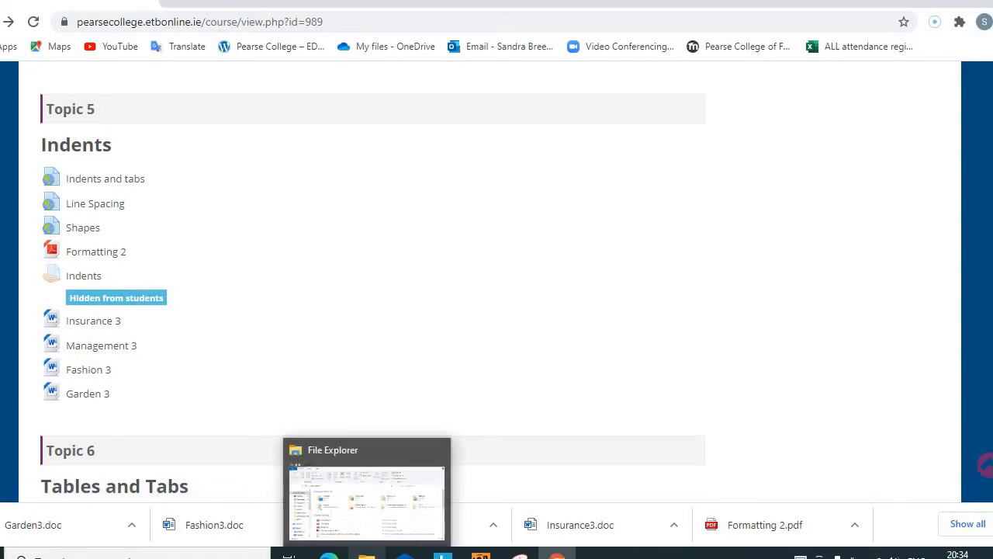
pyautogui.click(366, 554)
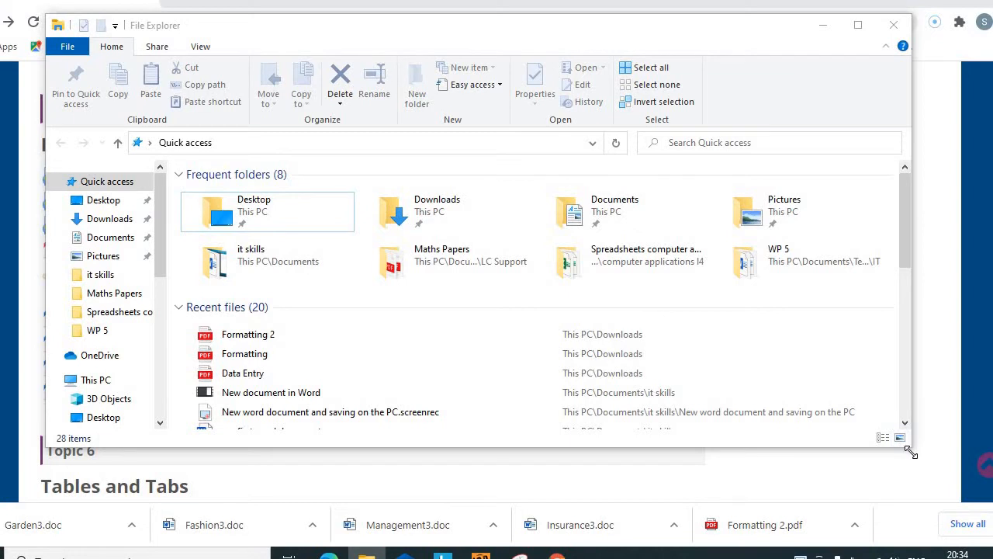
pyautogui.moveTo(911, 453); pyautogui.dragTo(972, 516)
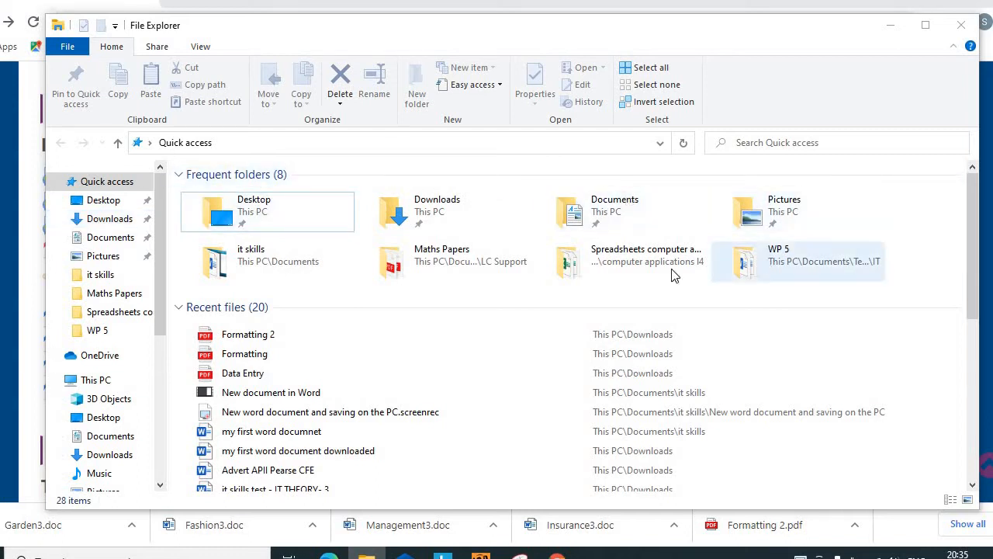
pyautogui.click(110, 237)
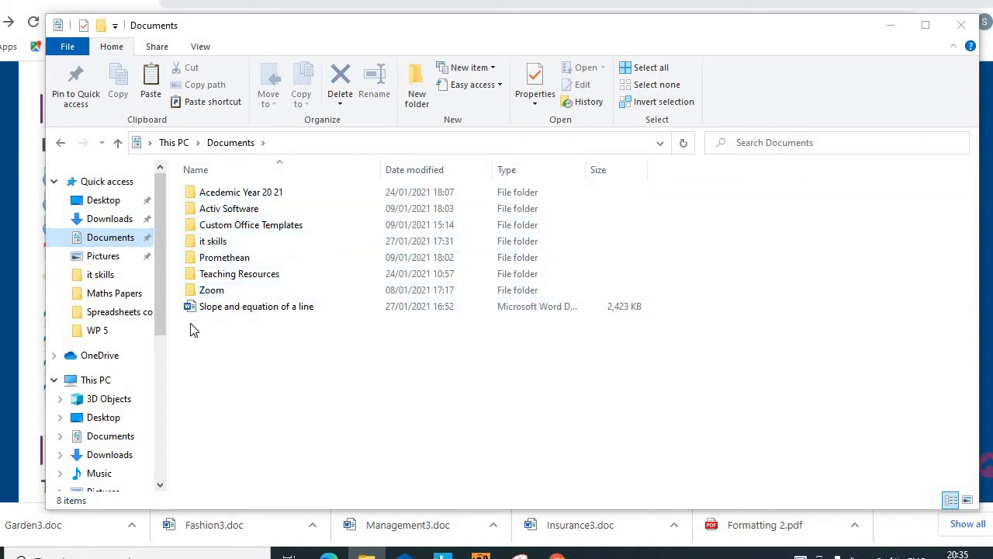
pyautogui.doubleClick(210, 277)
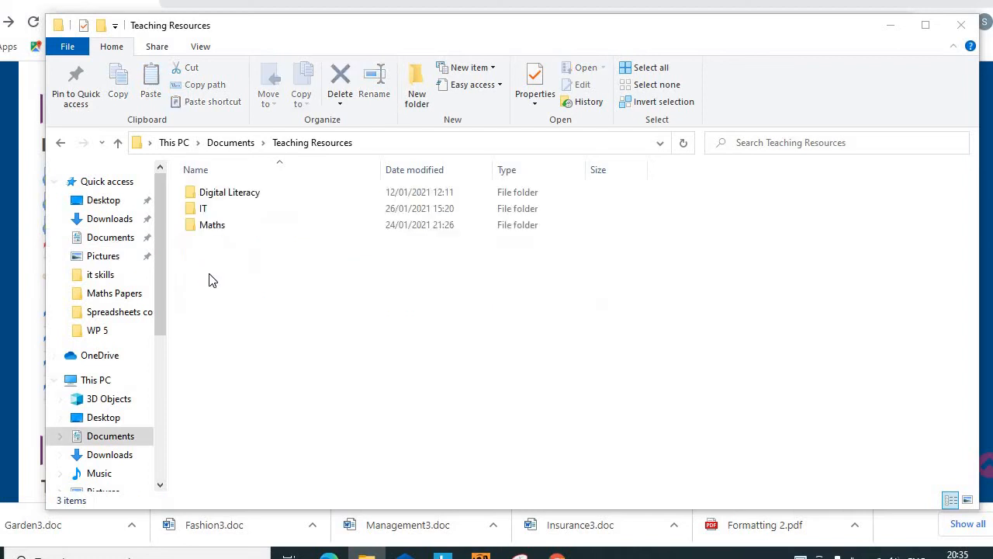
pyautogui.click(195, 212)
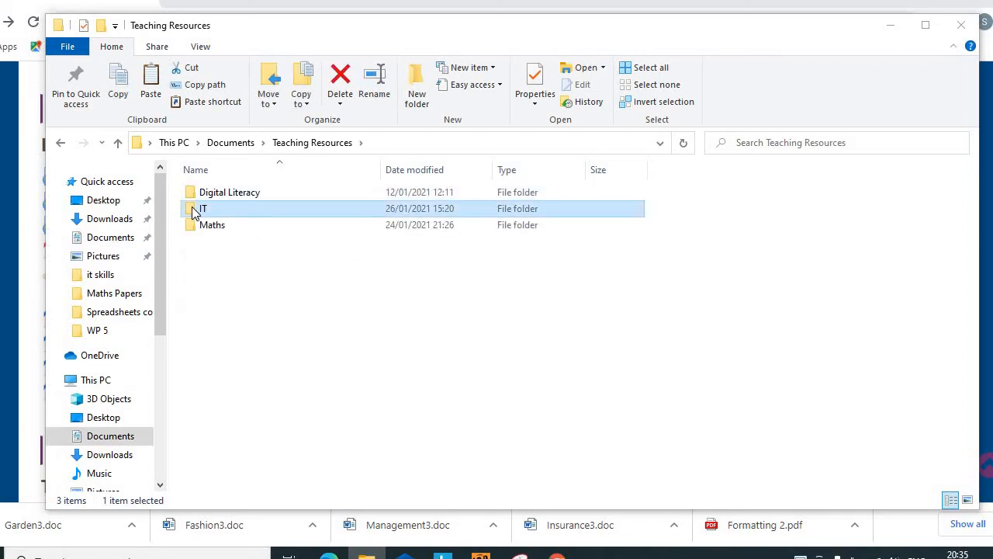
pyautogui.doubleClick(195, 212)
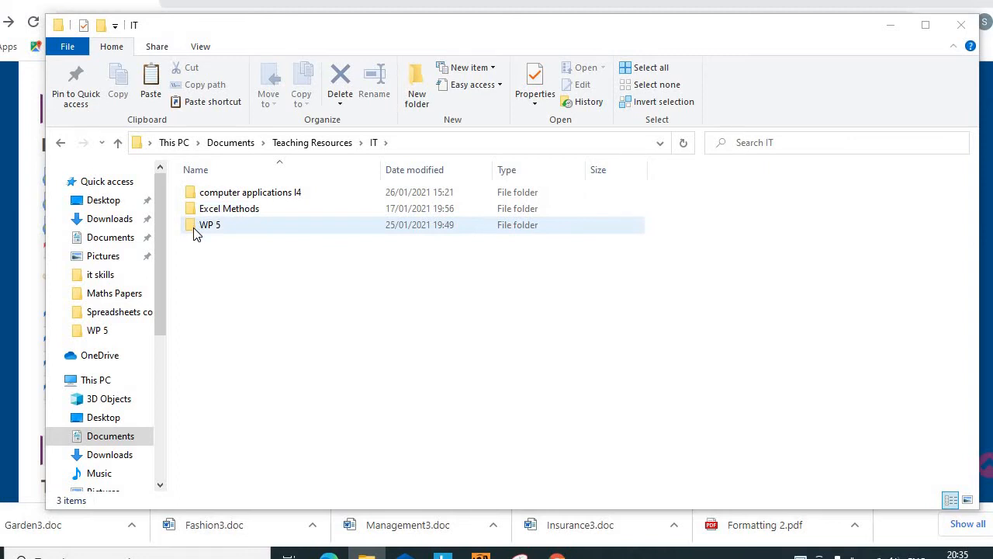
pyautogui.doubleClick(197, 226)
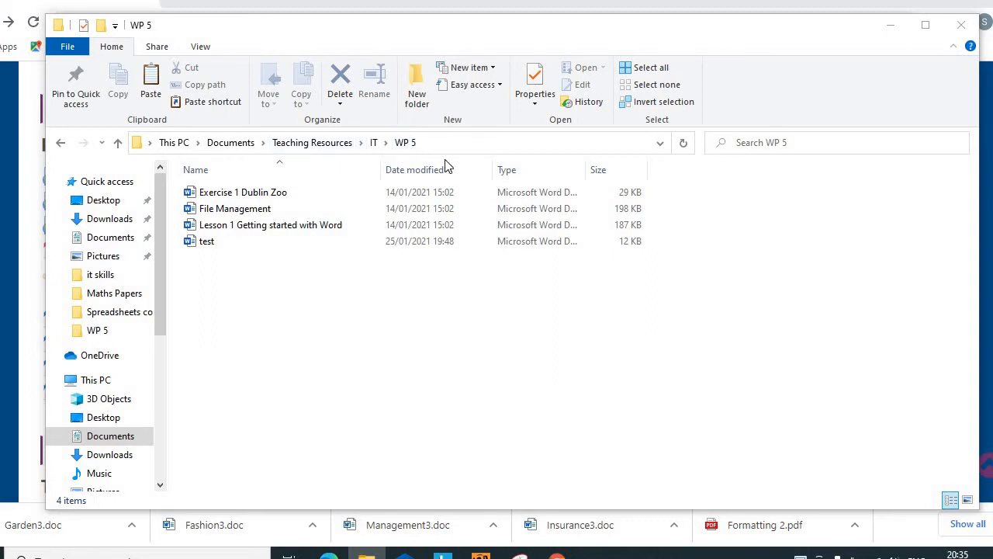
# - Open the Downloads folder in a second File Explorer window and narrow it so the WP 5 file list shows beside it
pyautogui.moveTo(366, 556)
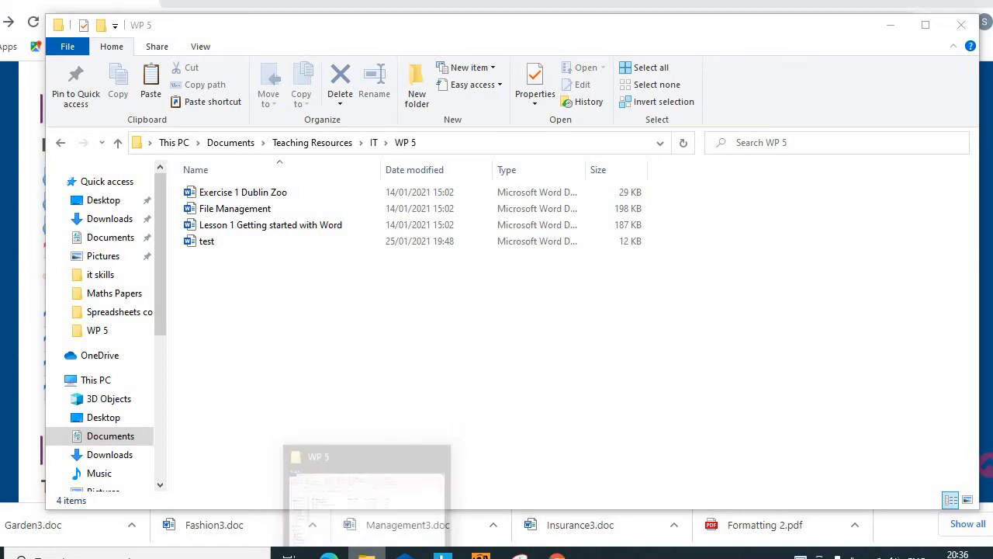
pyautogui.rightClick(366, 556)
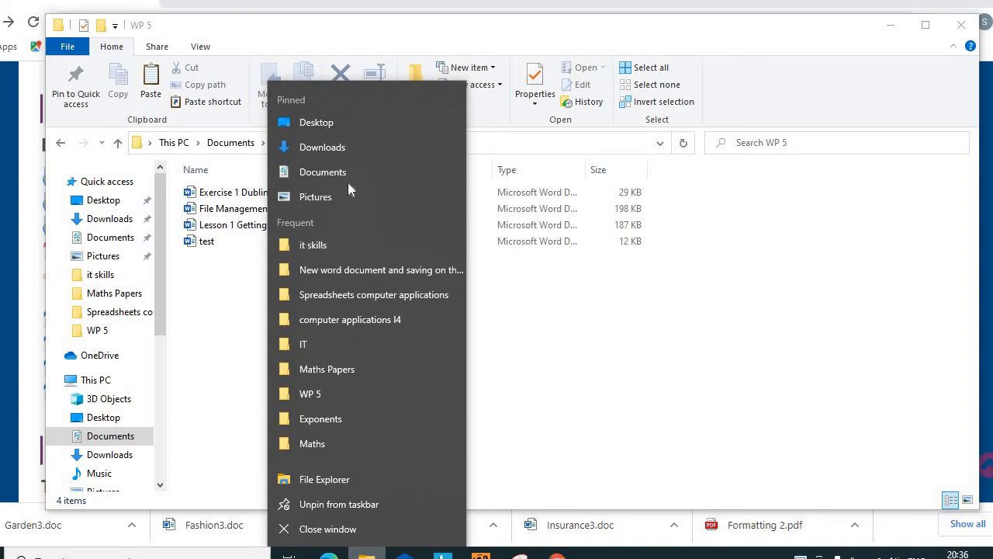
pyautogui.click(330, 146)
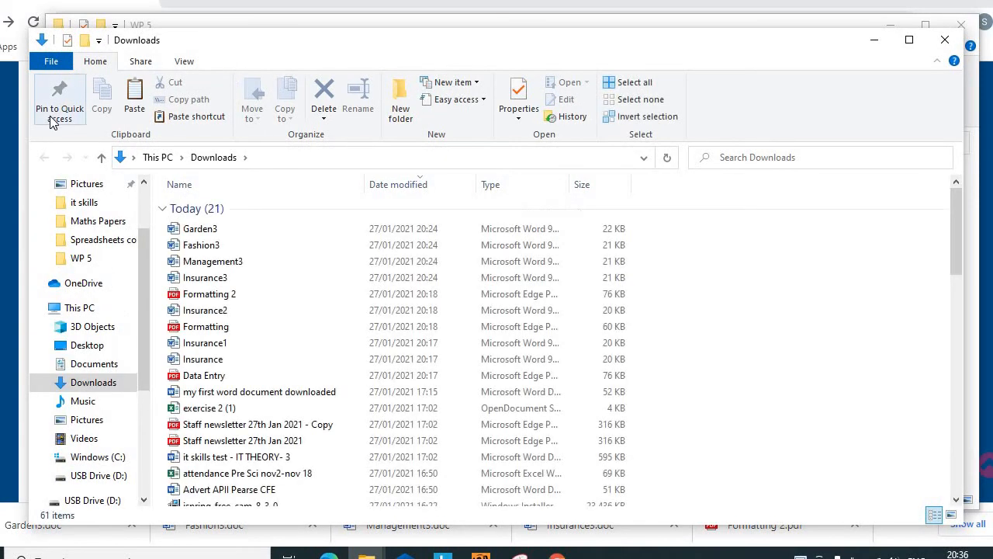
pyautogui.moveTo(27, 180); pyautogui.dragTo(328, 179)
pyautogui.moveTo(467, 169)
pyautogui.mouseDown()
pyautogui.moveTo(470, 162)
pyautogui.moveTo(462, 174)
pyautogui.mouseUp()
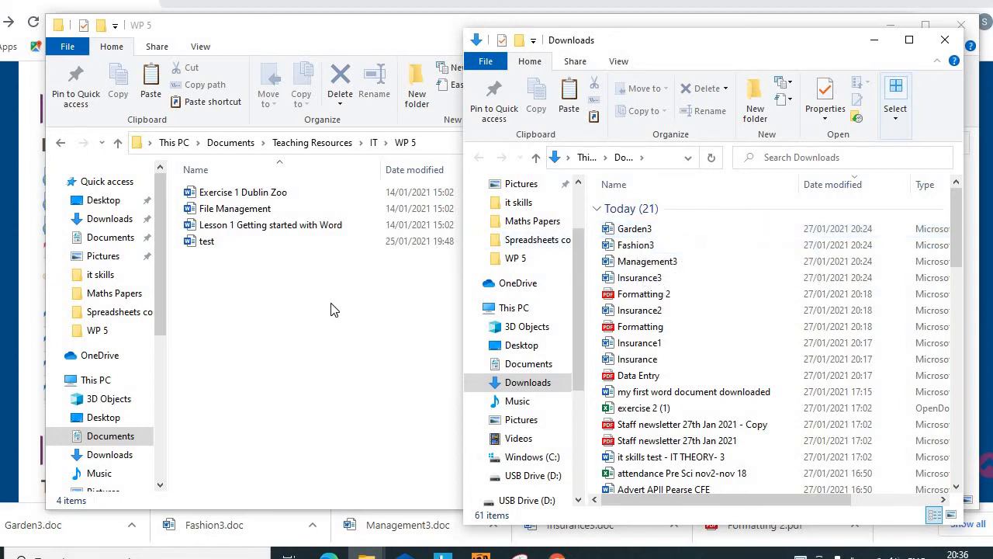
# - Move the consecutive files from Garden3 through Insurance out of Downloads into the WP 5 folder
pyautogui.click(637, 229)
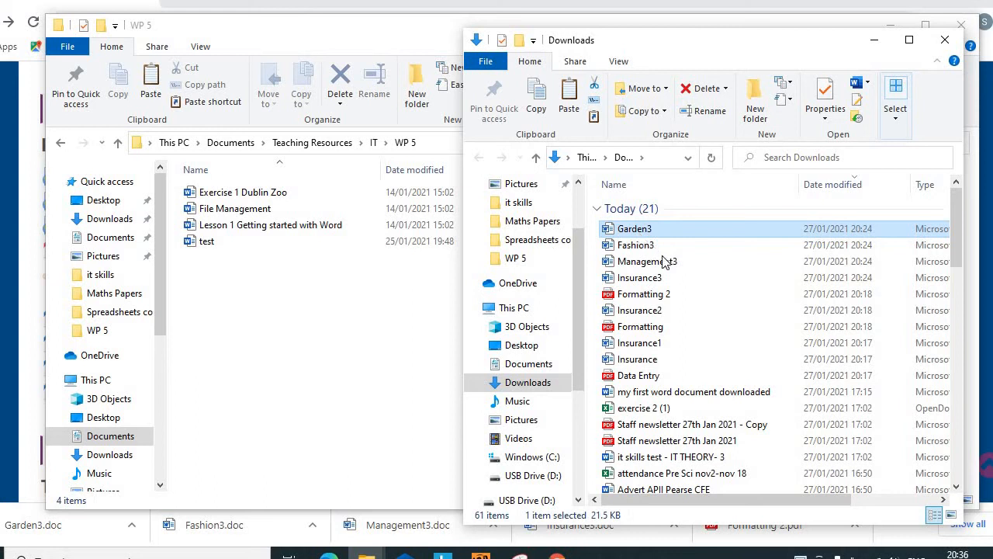
pyautogui.keyDown('shift'); pyautogui.click(641, 365); pyautogui.keyUp('shift')
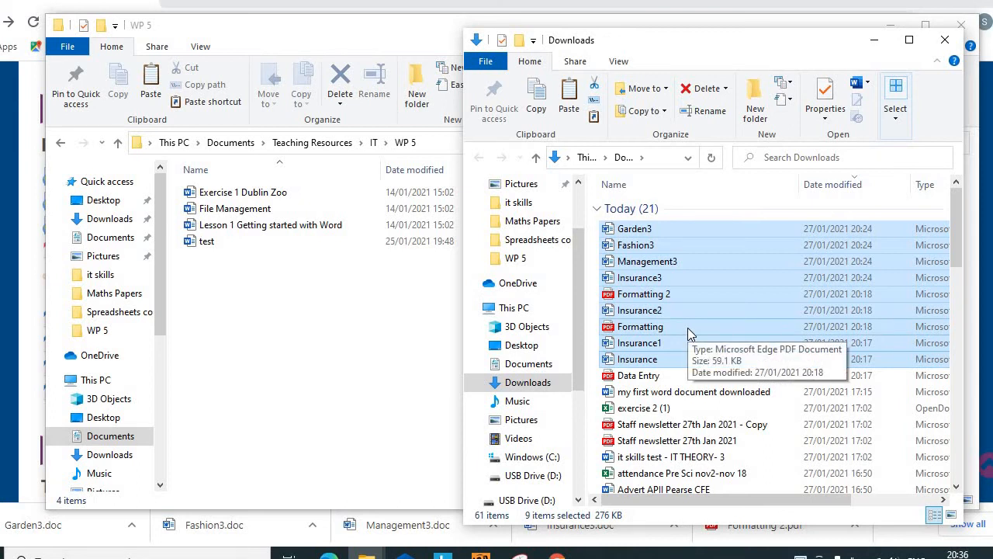
pyautogui.moveTo(688, 328); pyautogui.dragTo(305, 348)
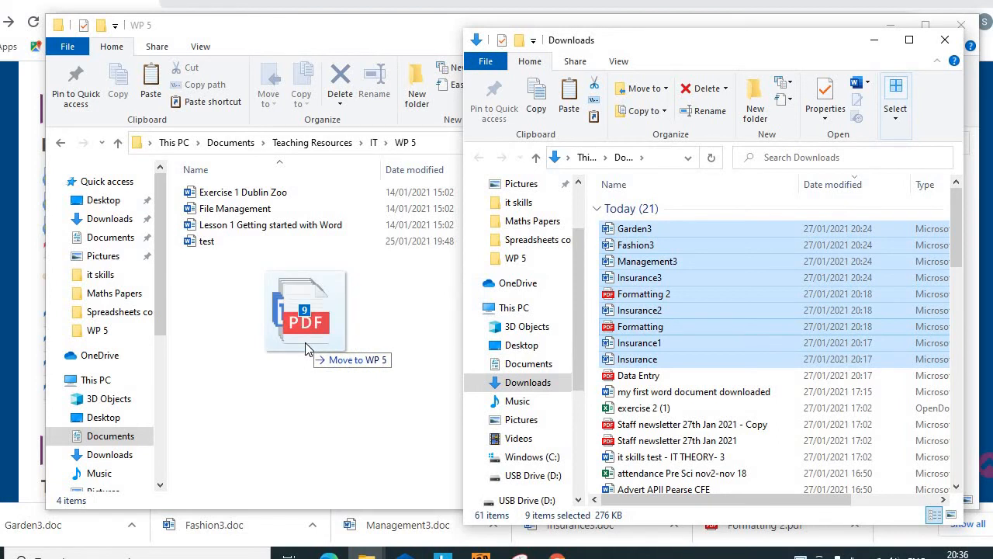
pyautogui.moveTo(306, 345); pyautogui.dragTo(306, 344)
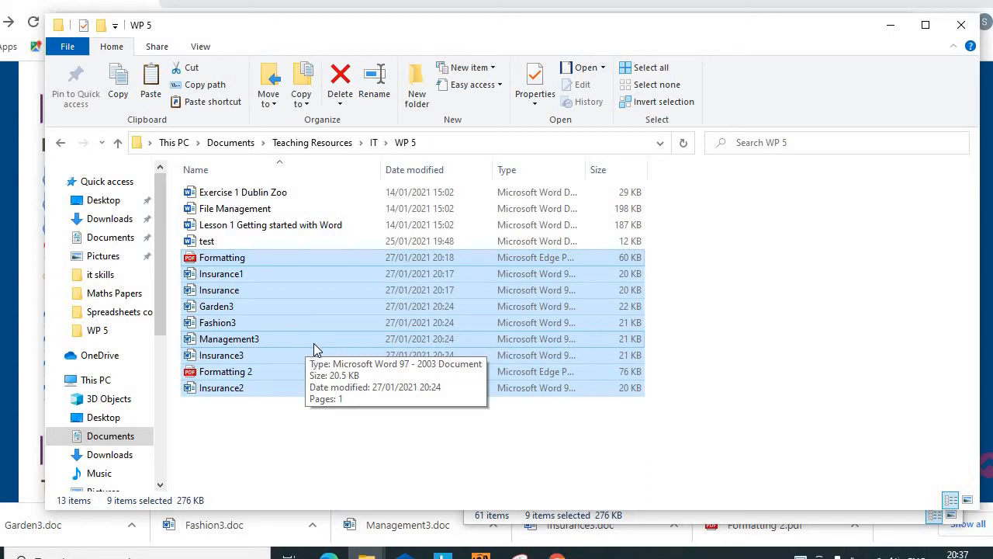
# - Move the Data Entry PDF from Downloads to the WP 5 folder using the Move to command
pyautogui.hotkey('alt', 'Tab')
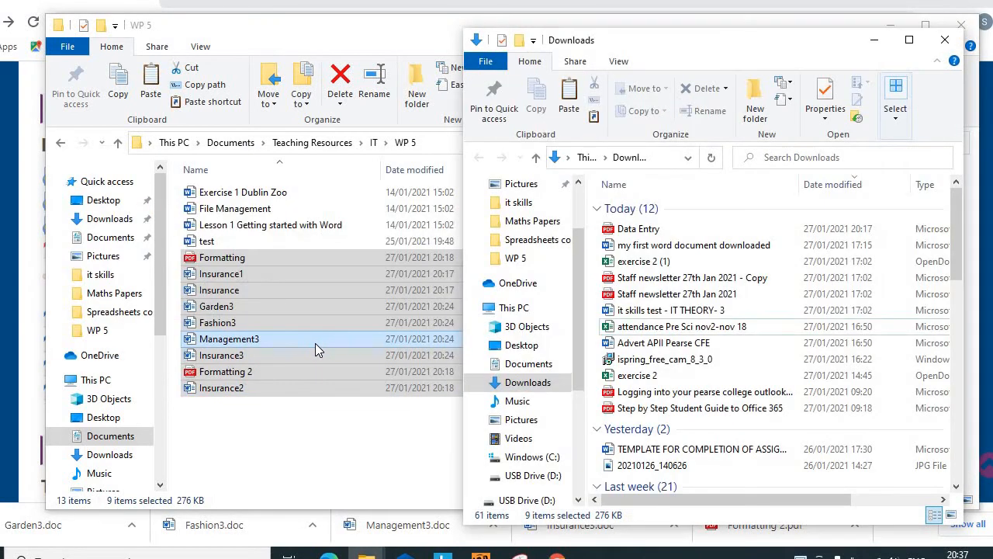
pyautogui.click(637, 232)
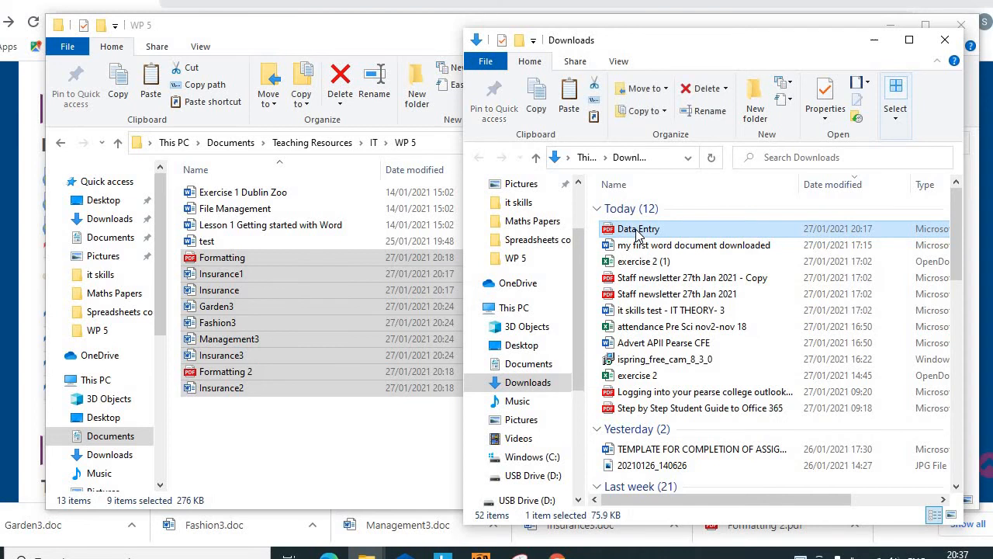
pyautogui.moveTo(638, 232); pyautogui.dragTo(316, 458)
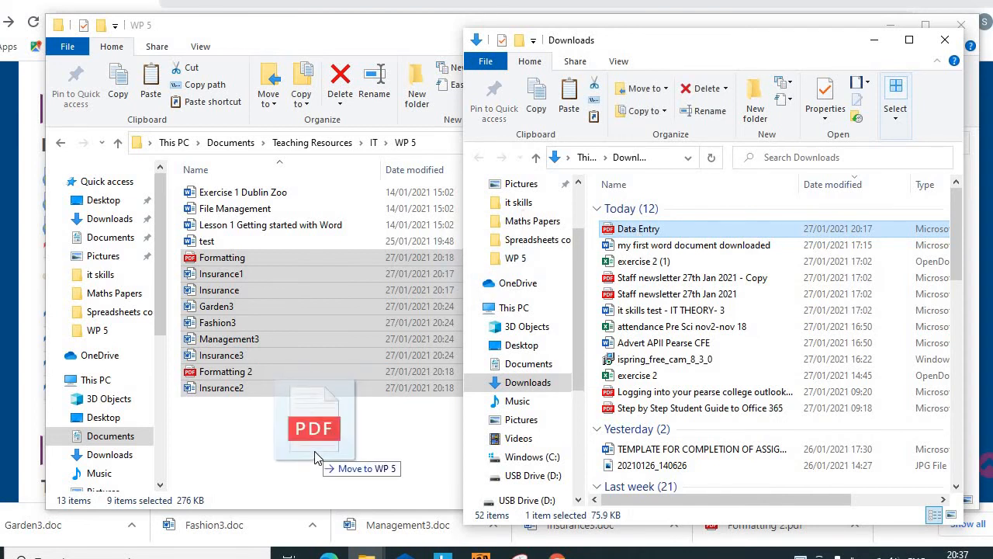
pyautogui.moveTo(316, 458); pyautogui.dragTo(675, 229)
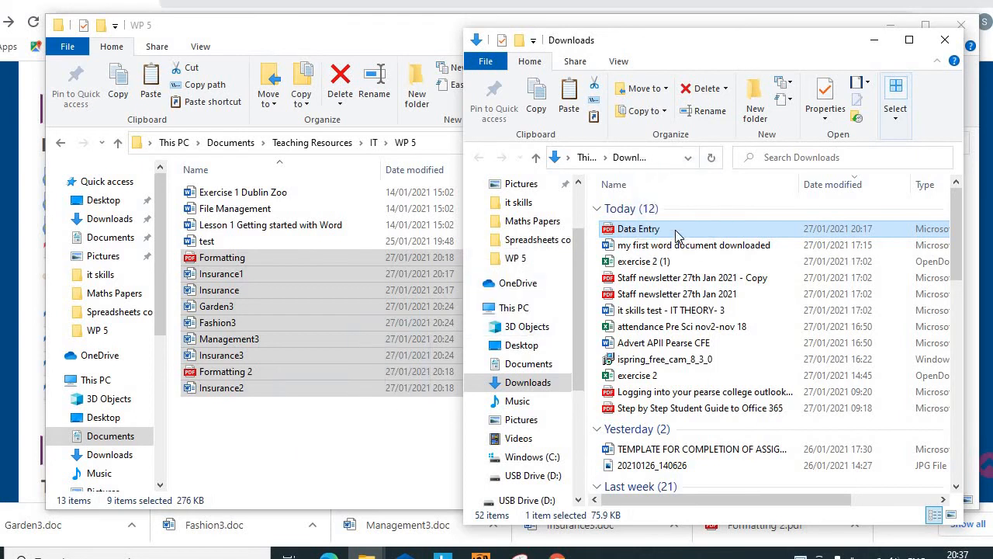
pyautogui.click(643, 90)
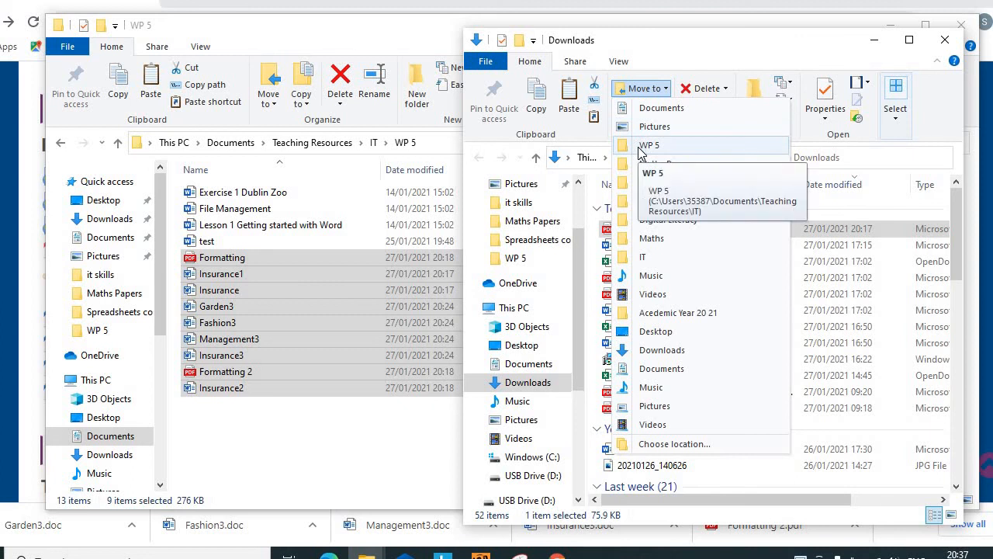
pyautogui.click(648, 146)
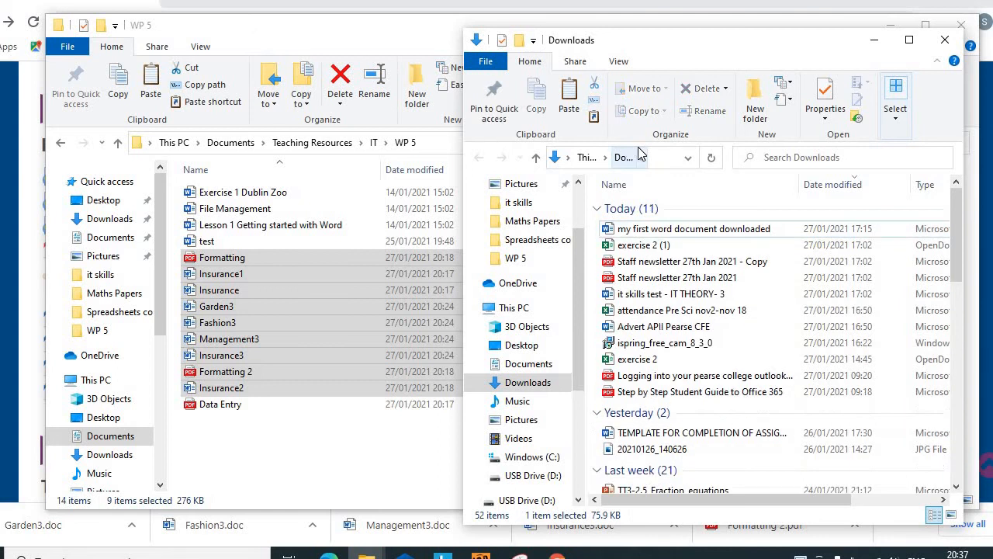
# - Return to the WP 5 window and go up two folder levels to Teaching Resources
pyautogui.click(240, 410)
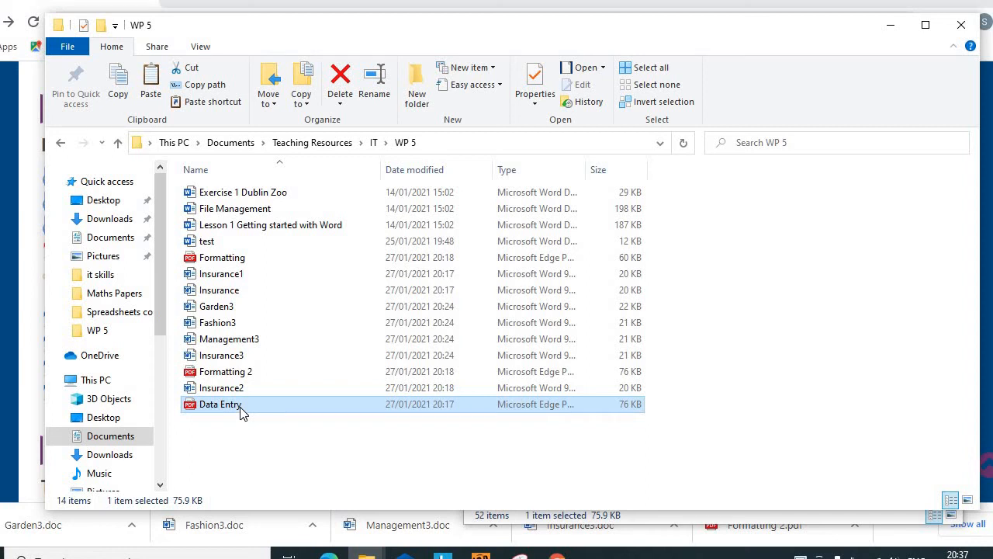
pyautogui.press('F2')
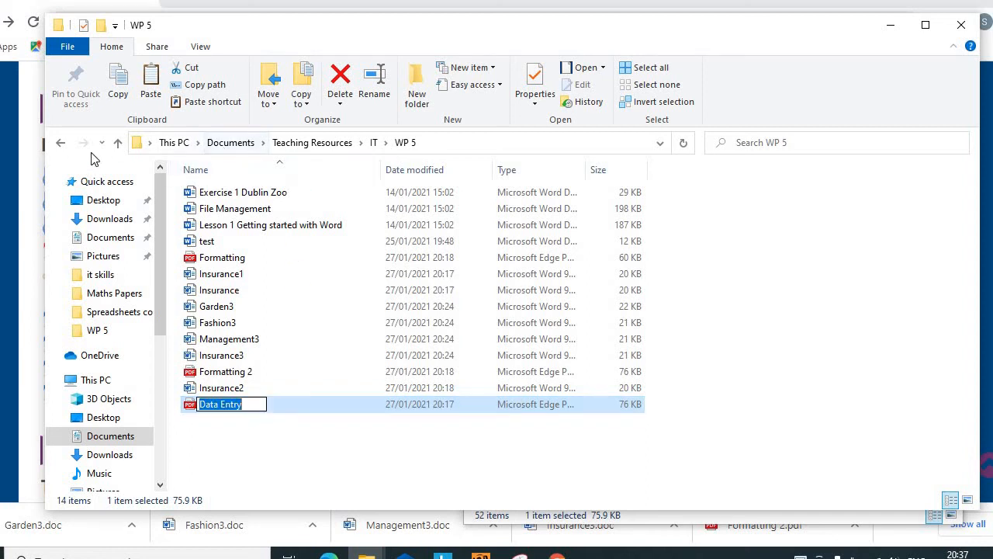
pyautogui.click(118, 148)
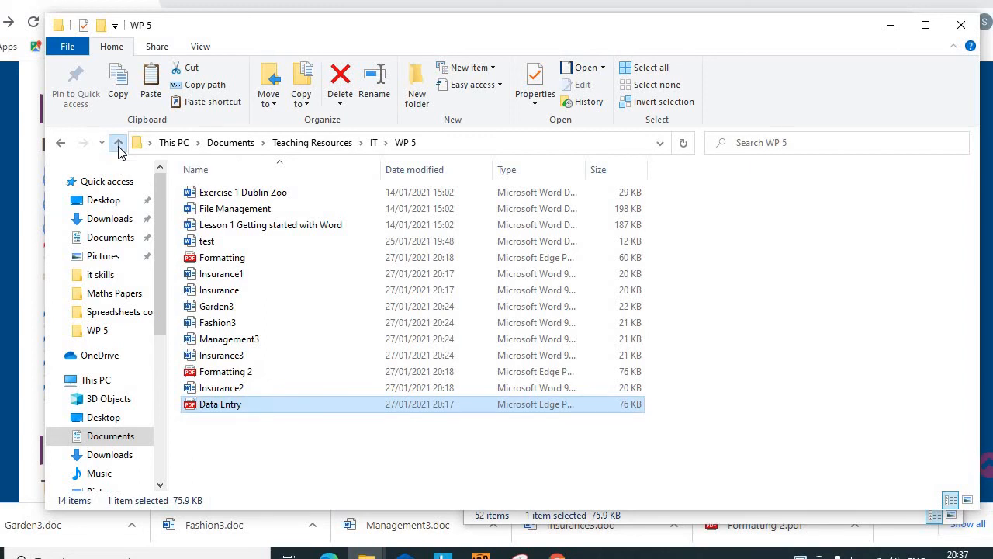
pyautogui.click(119, 149)
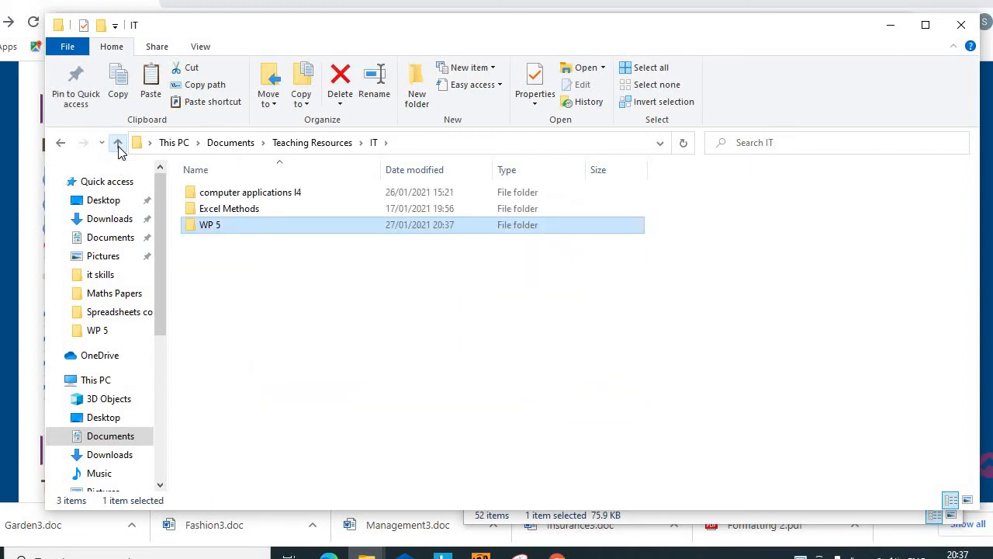
pyautogui.click(119, 148)
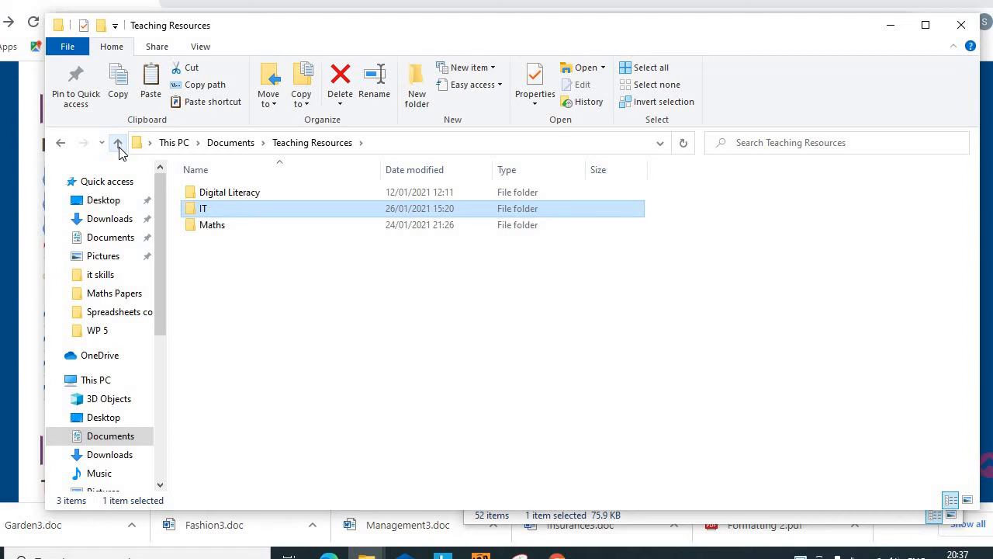
# - Create a new folder named communications in the Teaching Resources folder
pyautogui.click(418, 87)
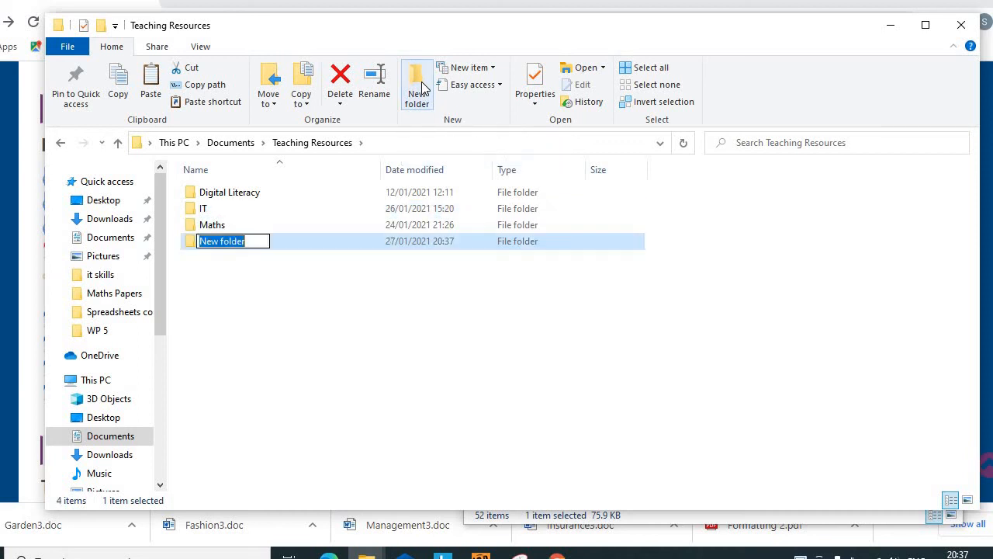
pyautogui.write('c')
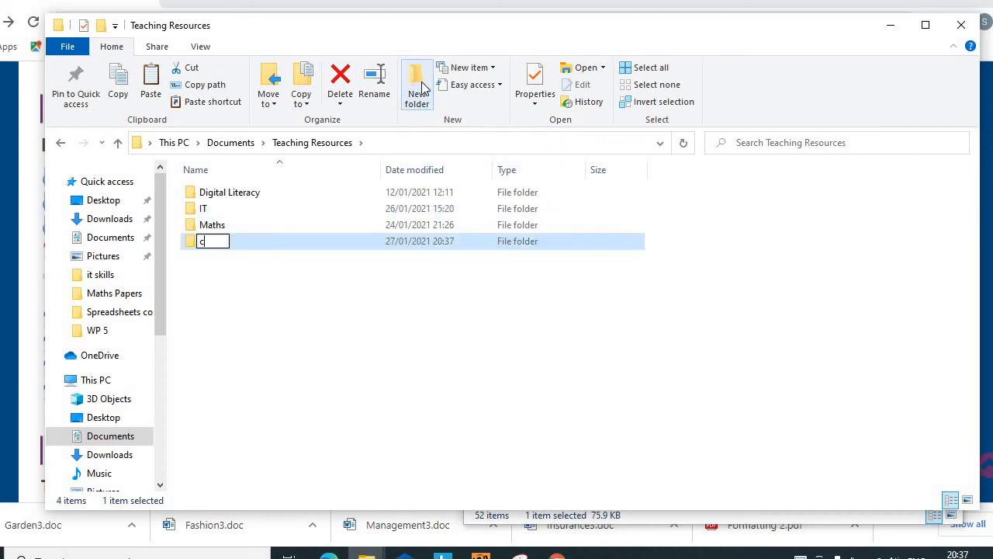
pyautogui.write('ommu')
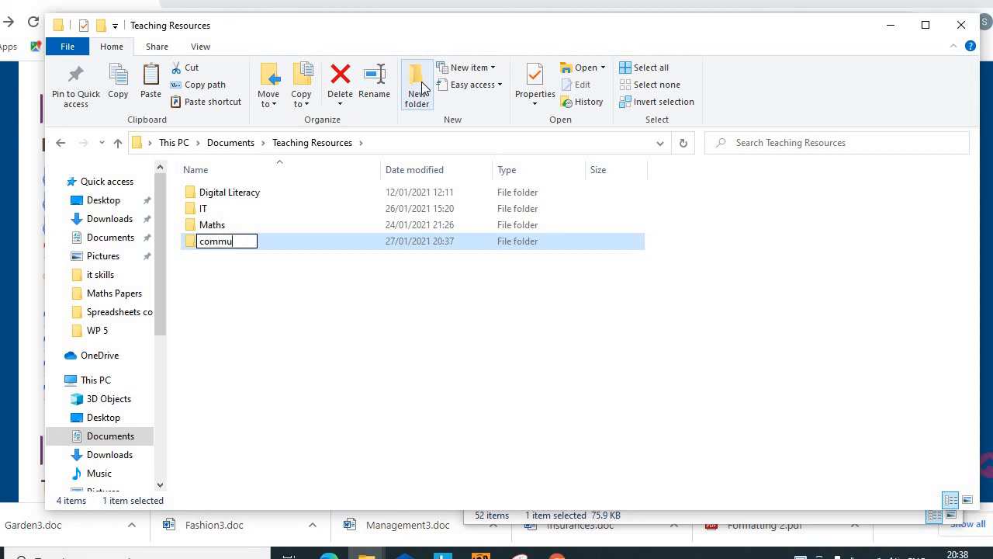
pyautogui.write('nications')
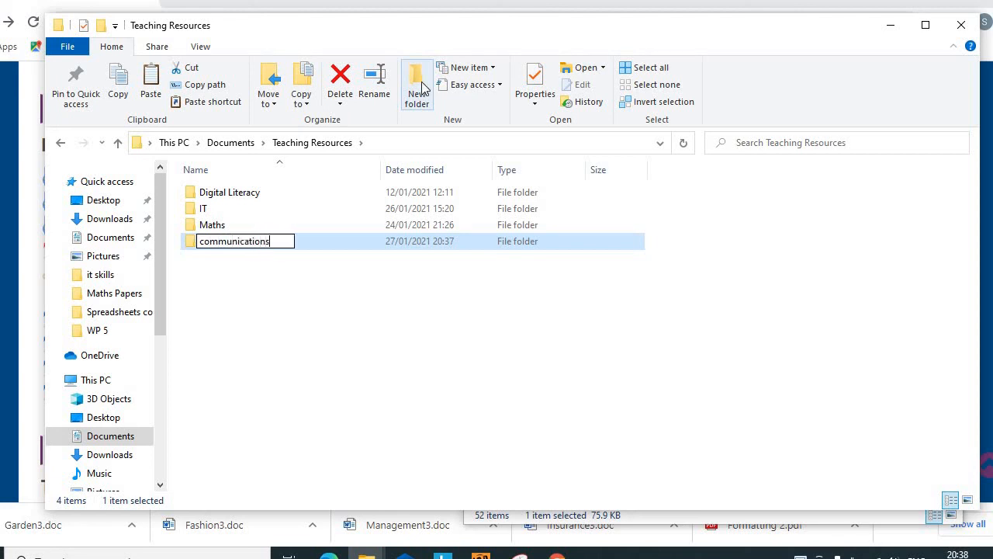
pyautogui.press('Return')
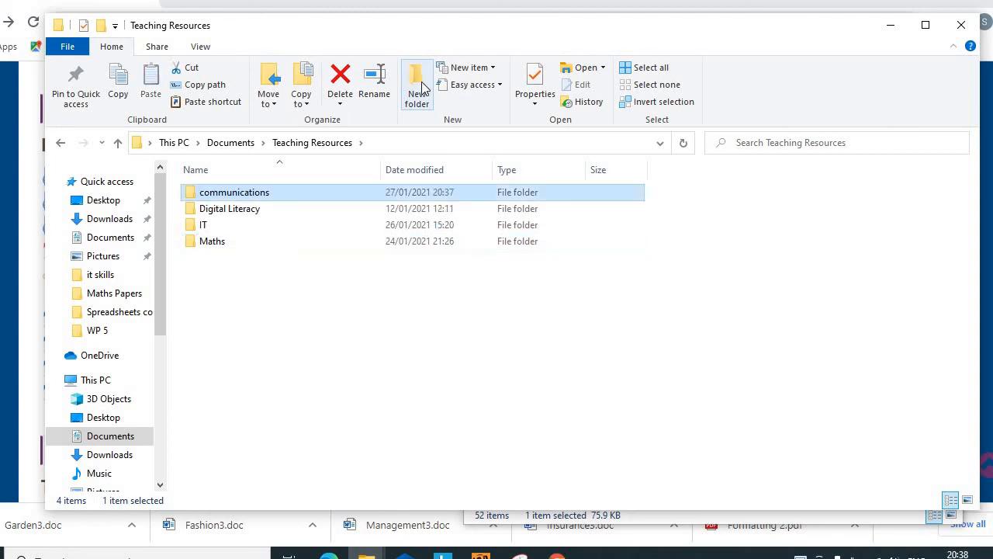